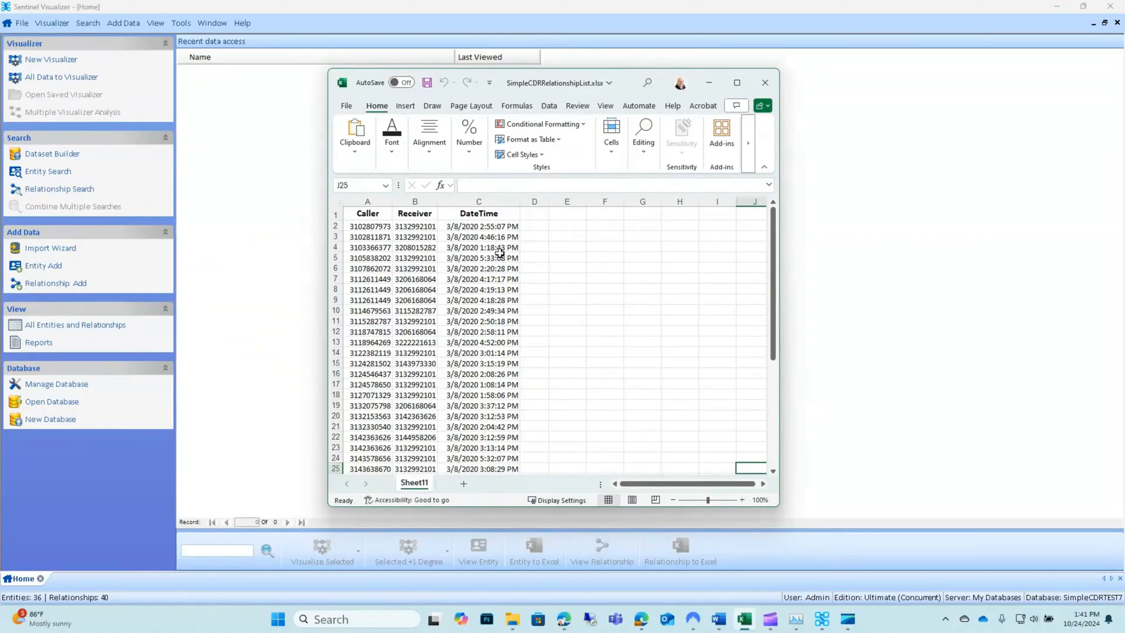
Review the Caller, Receiver and DateTime rows of the call list spreadsheet, then minimize the spreadsheet window.
{"action": "scroll", "coordinate": [565, 373], "scroll_direction": "down", "scroll_amount": 2}
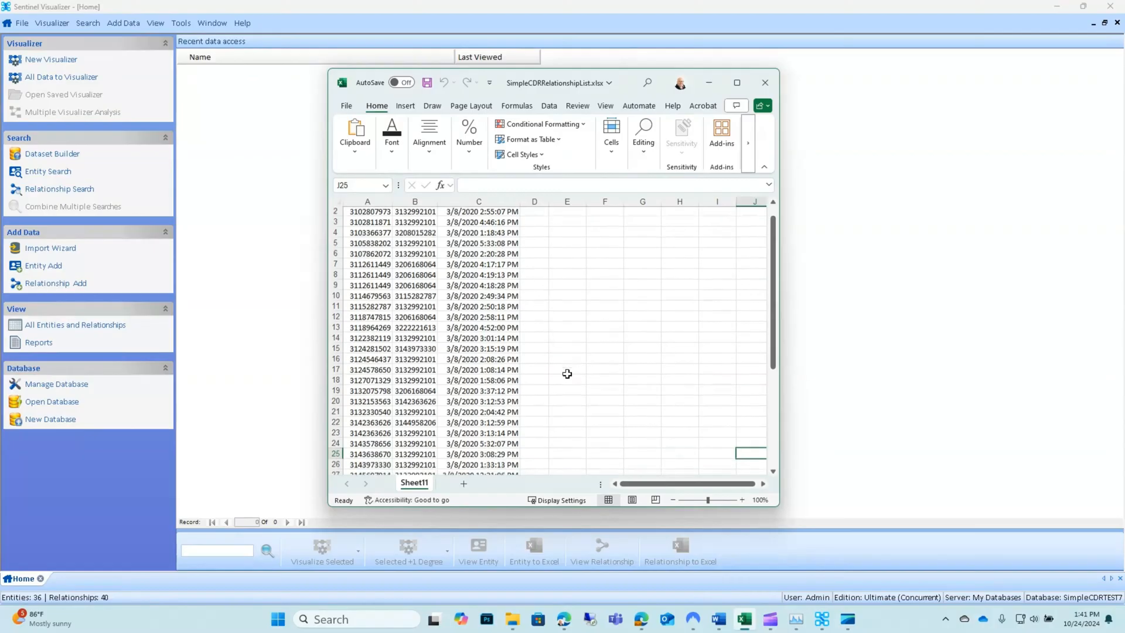
{"action": "scroll", "coordinate": [565, 374], "scroll_direction": "up", "scroll_amount": 2}
{"action": "scroll", "coordinate": [565, 373], "scroll_direction": "down", "scroll_amount": 3}
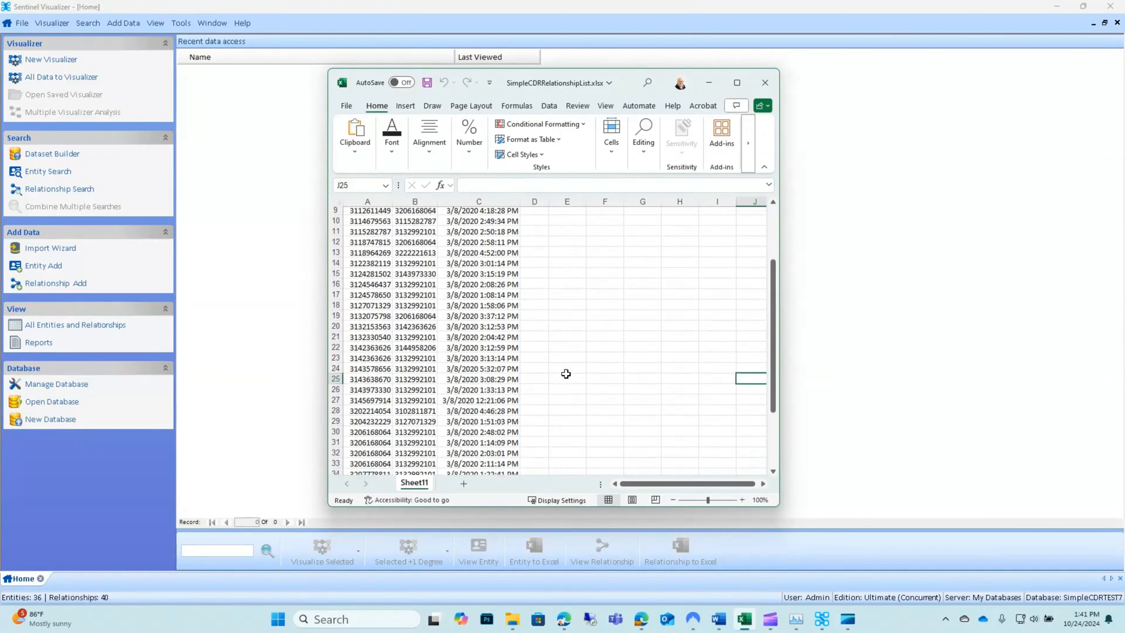
{"action": "scroll", "coordinate": [566, 373], "scroll_direction": "up", "scroll_amount": 2}
{"action": "scroll", "coordinate": [566, 373], "scroll_direction": "up", "scroll_amount": 1}
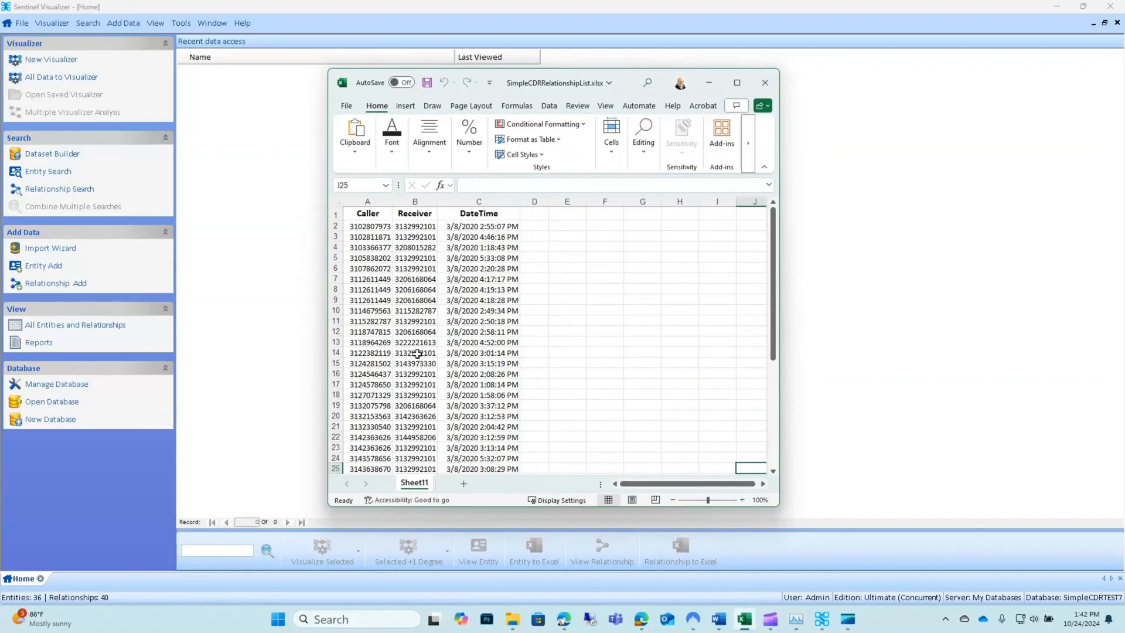
{"action": "left_click", "coordinate": [708, 85]}
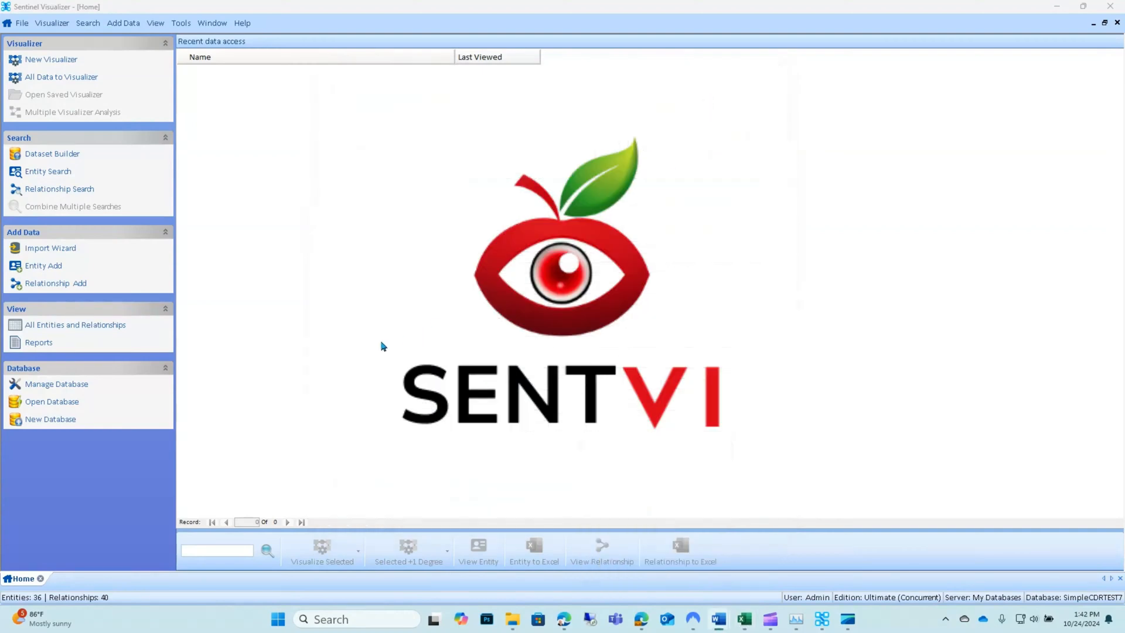
Create a new database named SimpleCDRTEST8 on the My Databases server.
{"action": "left_click", "coordinate": [50, 419]}
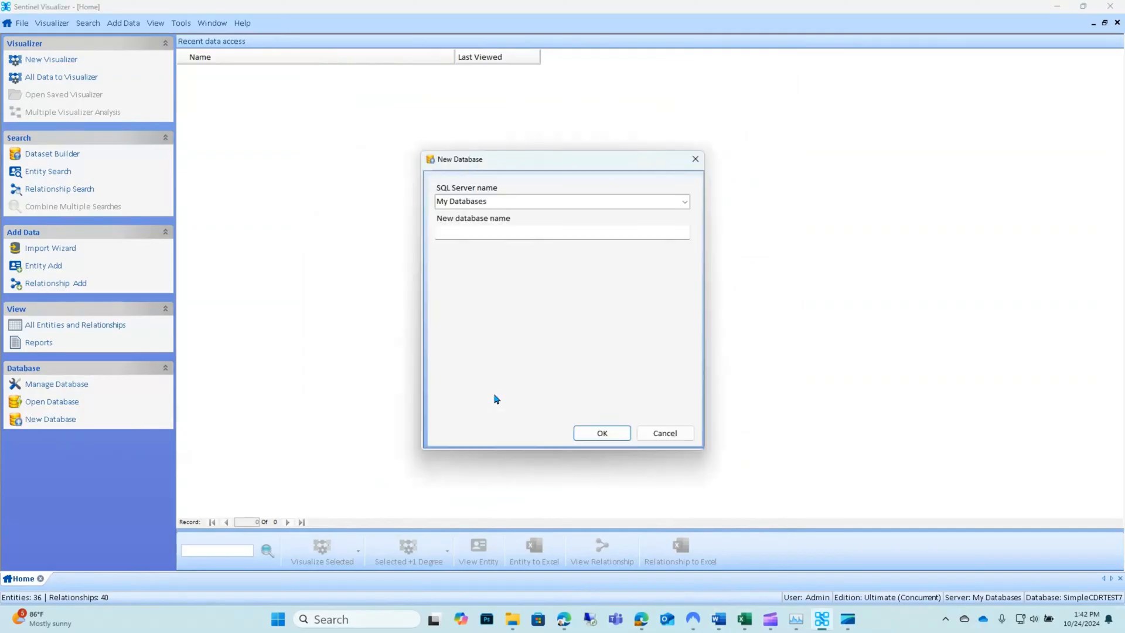
{"action": "left_click", "coordinate": [483, 232]}
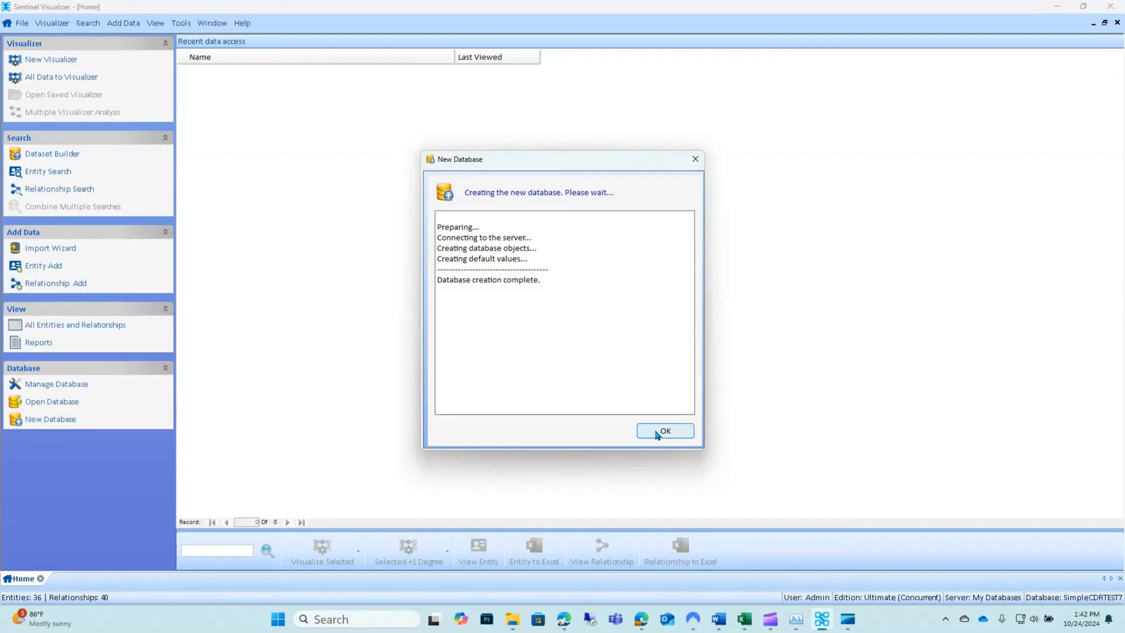
{"action": "left_click", "coordinate": [656, 433]}
Start the Import Wizard with two Smartphone entities linked by a 'Placed phone call to' relationship.
{"action": "left_click", "coordinate": [64, 249]}
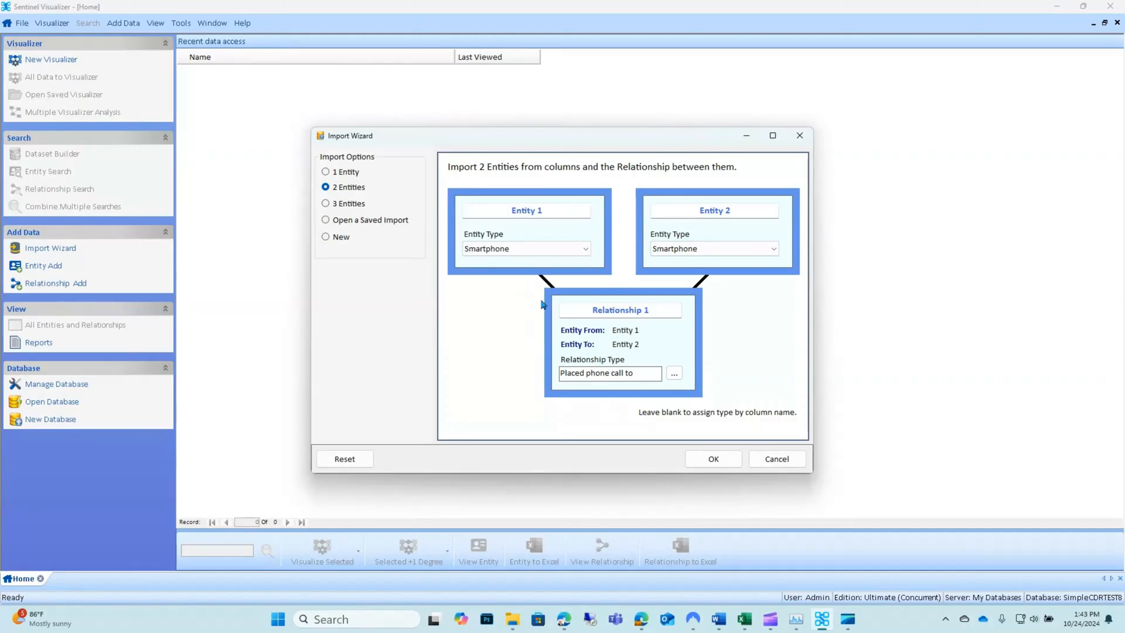
{"action": "left_click", "coordinate": [713, 459]}
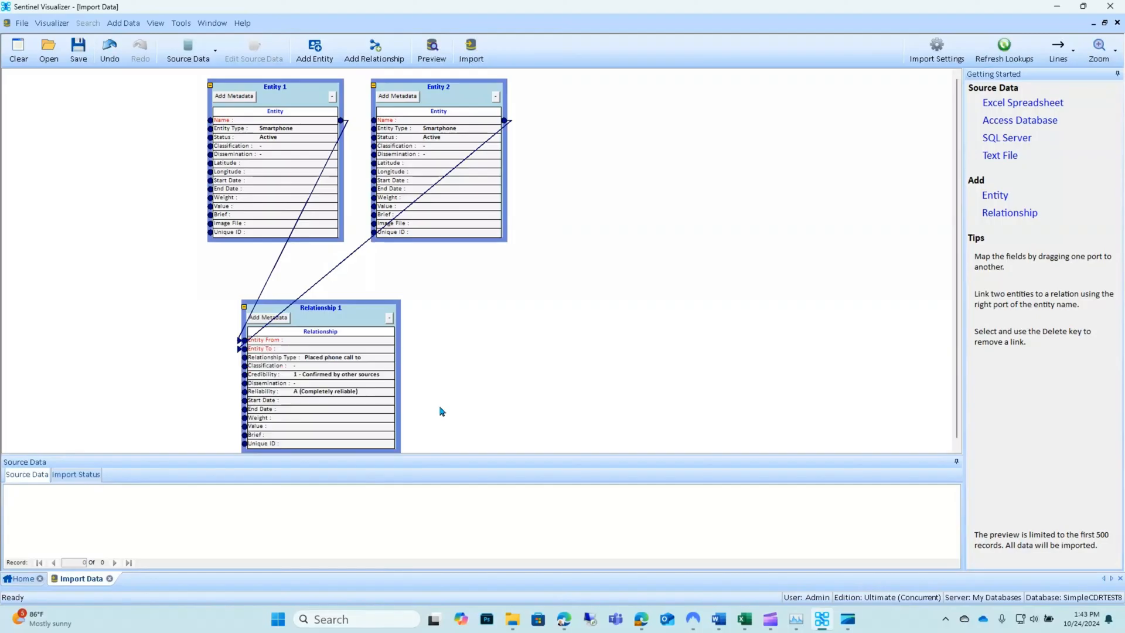
Collapse both entity boxes and rearrange Entity 2 below Entity 1 and Relationship 1 beside them.
{"action": "left_click", "coordinate": [332, 97]}
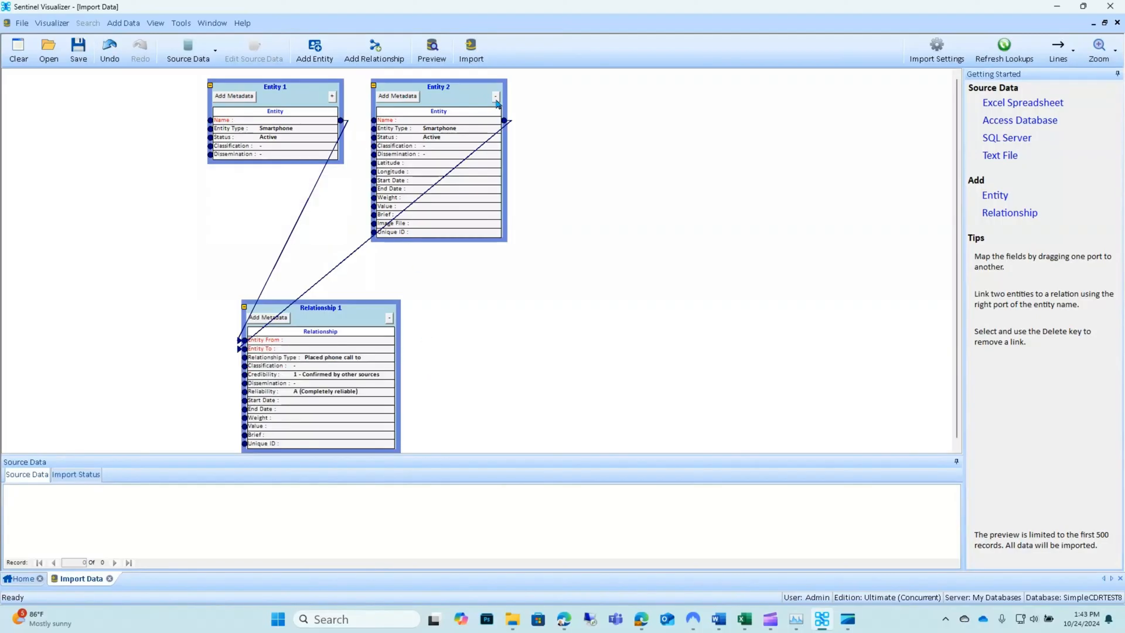
{"action": "left_click", "coordinate": [497, 97]}
{"action": "left_click_drag", "start_coordinate": [473, 95], "coordinate": [313, 195]}
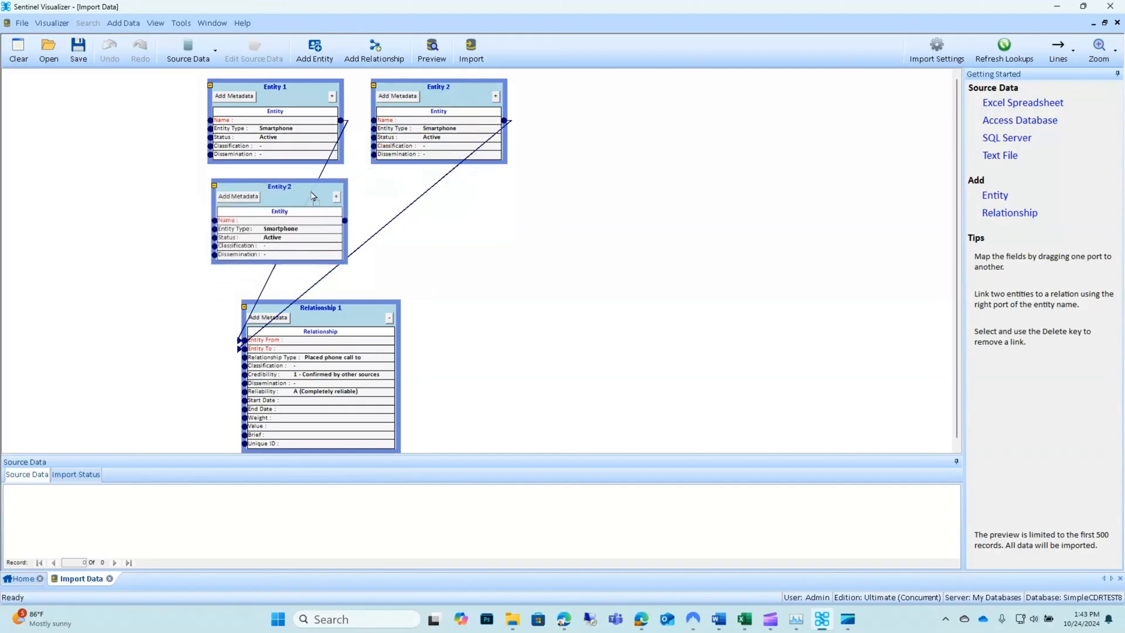
{"action": "left_click_drag", "start_coordinate": [347, 318], "coordinate": [511, 112]}
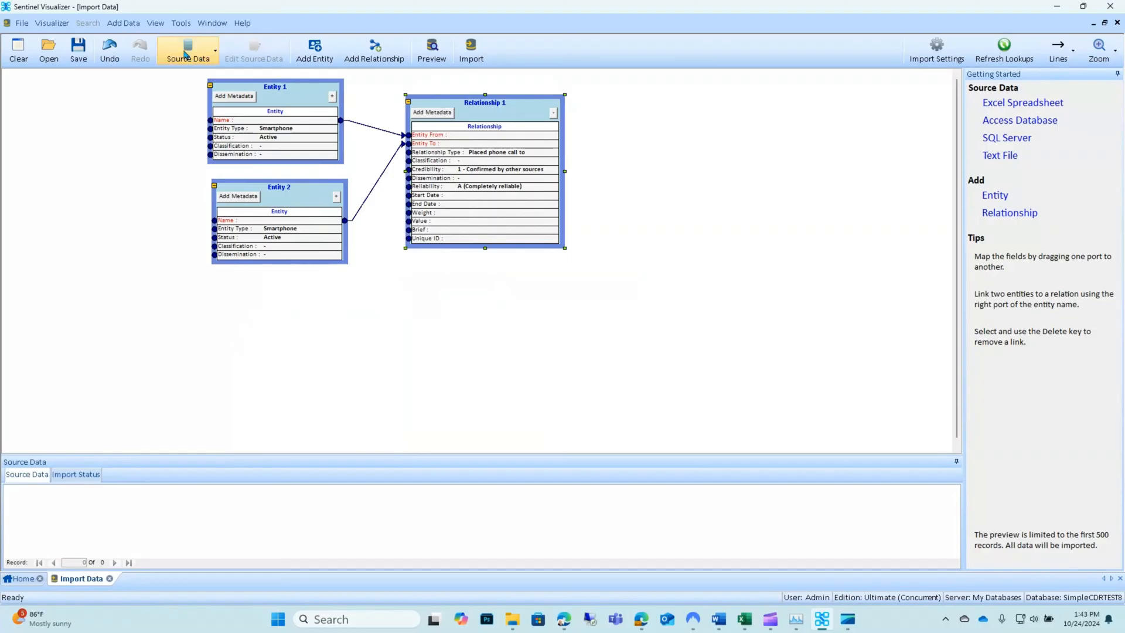
Load SimpleCDRRelationshipList.xlsx, Sheet11 with first-row field names, as the Excel source data.
{"action": "left_click", "coordinate": [186, 54]}
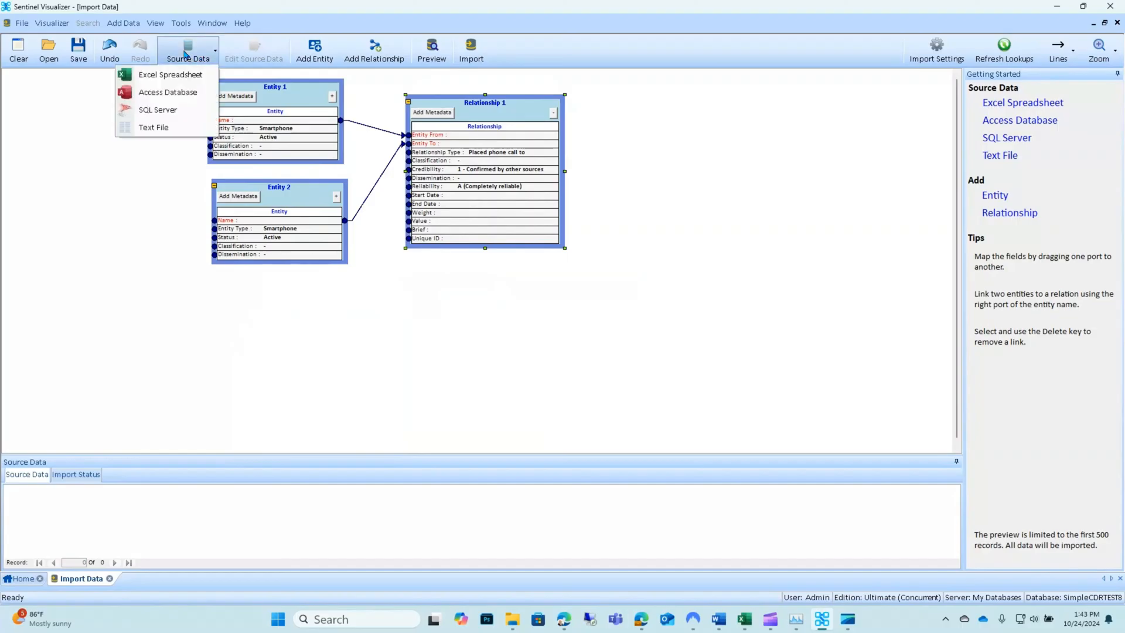
{"action": "left_click", "coordinate": [170, 76]}
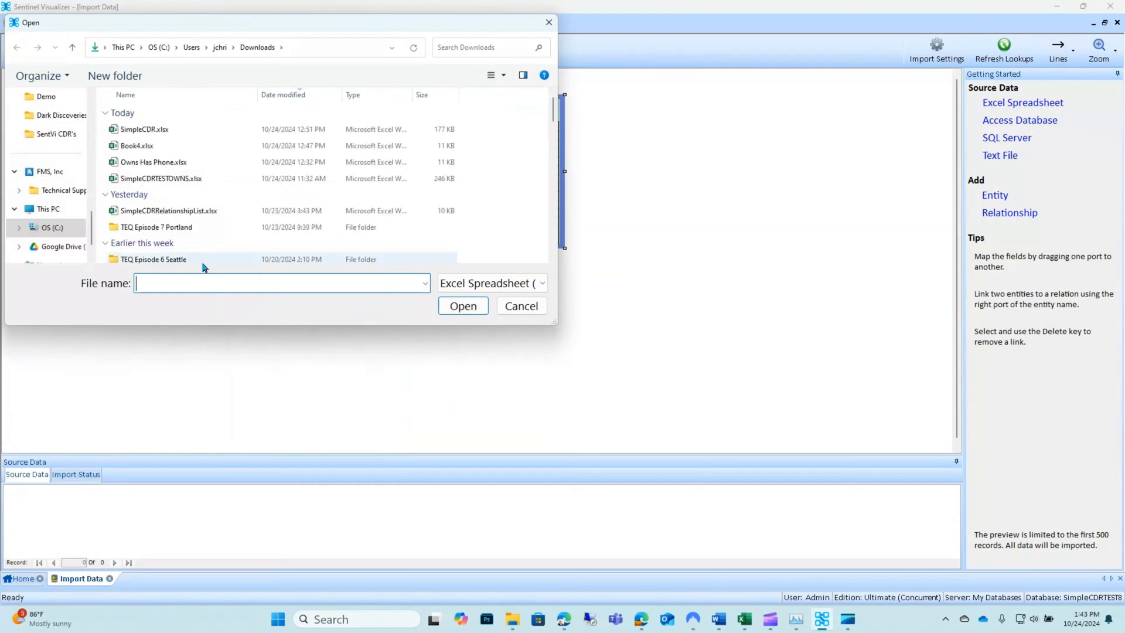
{"action": "left_click", "coordinate": [161, 210]}
{"action": "left_click", "coordinate": [463, 306]}
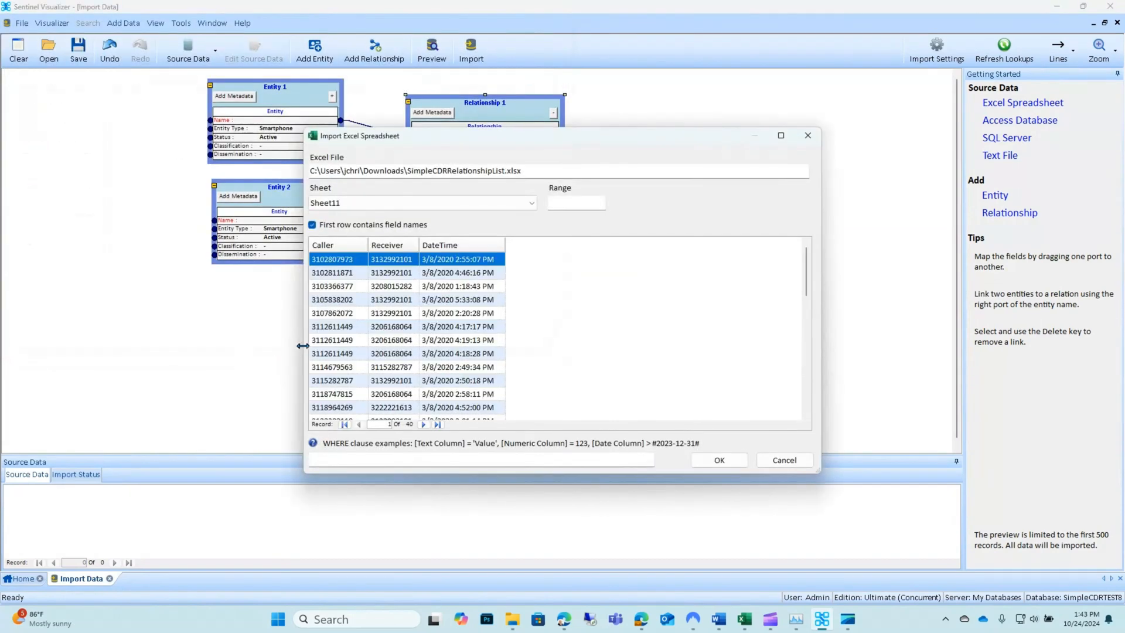
{"action": "left_click", "coordinate": [706, 460]}
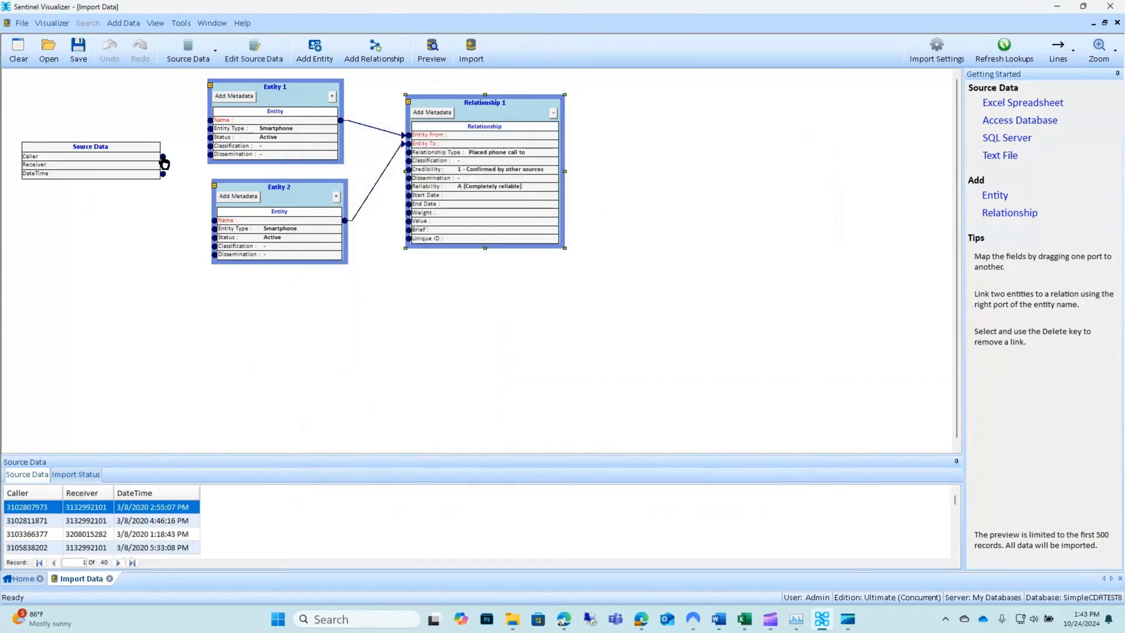
Map Caller to Entity 1's name, Receiver to Entity 2's name, and DateTime to the relationship's Start and End Date.
{"action": "left_click_drag", "start_coordinate": [164, 161], "coordinate": [209, 120]}
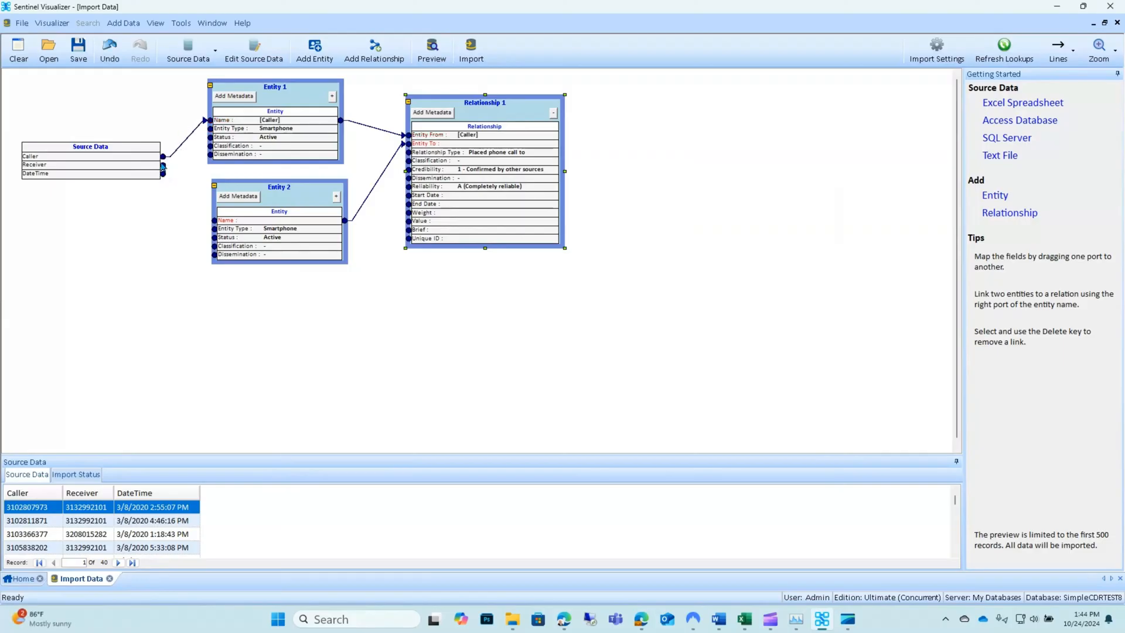
{"action": "left_click_drag", "start_coordinate": [163, 167], "coordinate": [188, 221]}
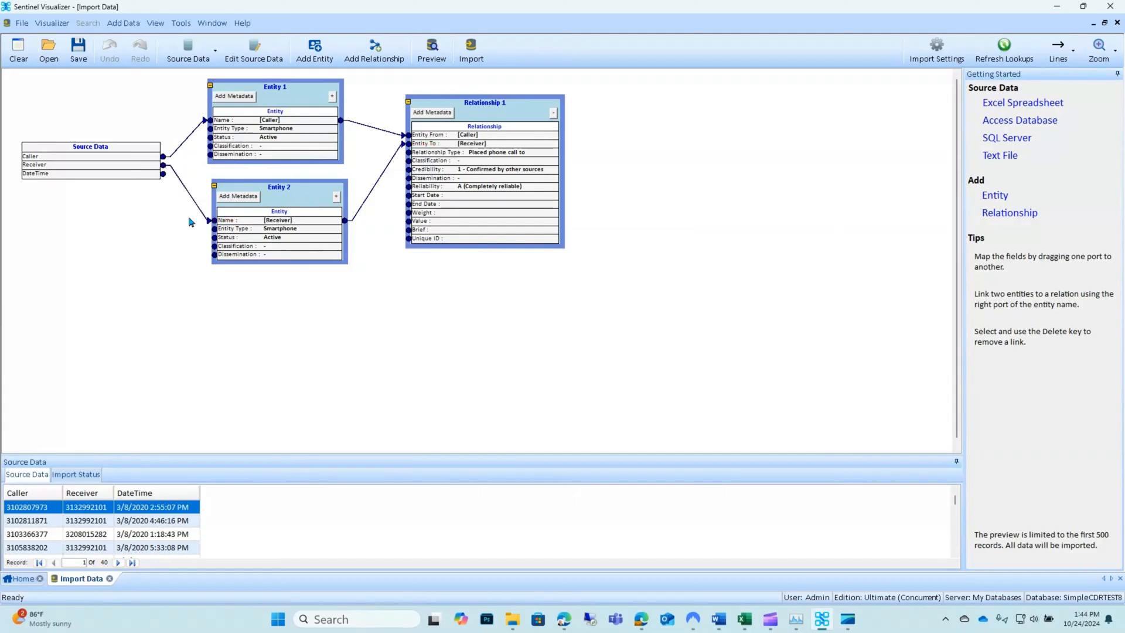
{"action": "left_click_drag", "start_coordinate": [163, 174], "coordinate": [394, 206]}
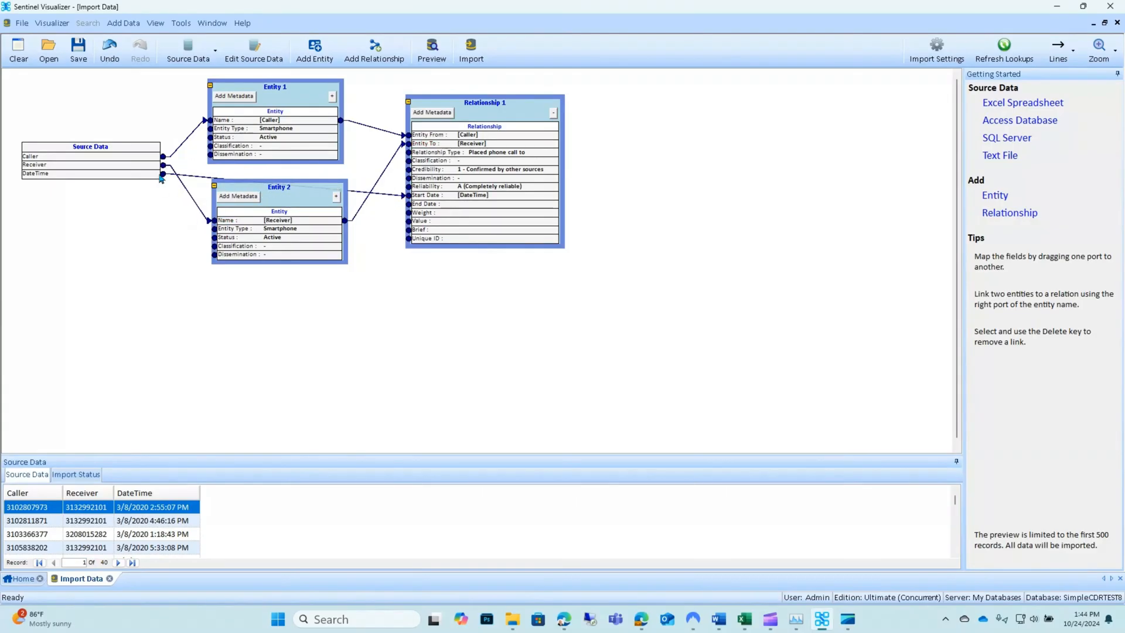
{"action": "left_click_drag", "start_coordinate": [164, 176], "coordinate": [389, 210]}
Run the import with a checkpoint named 'Before Import 10/24/2024 1:44:25 PM calls'.
{"action": "left_click", "coordinate": [474, 47]}
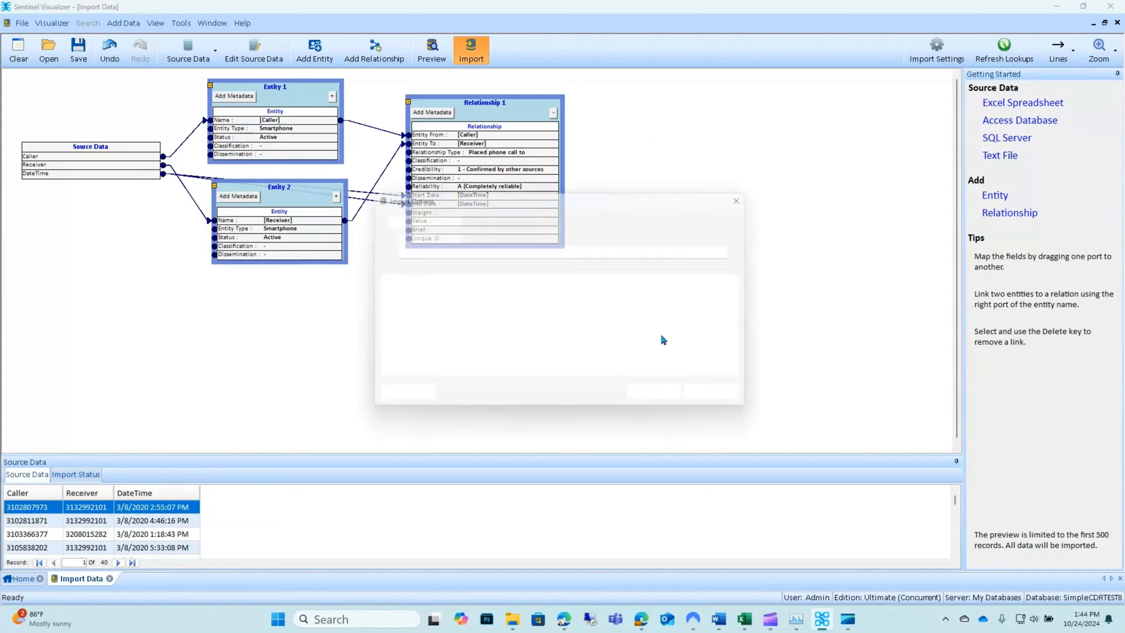
{"action": "left_click", "coordinate": [567, 249]}
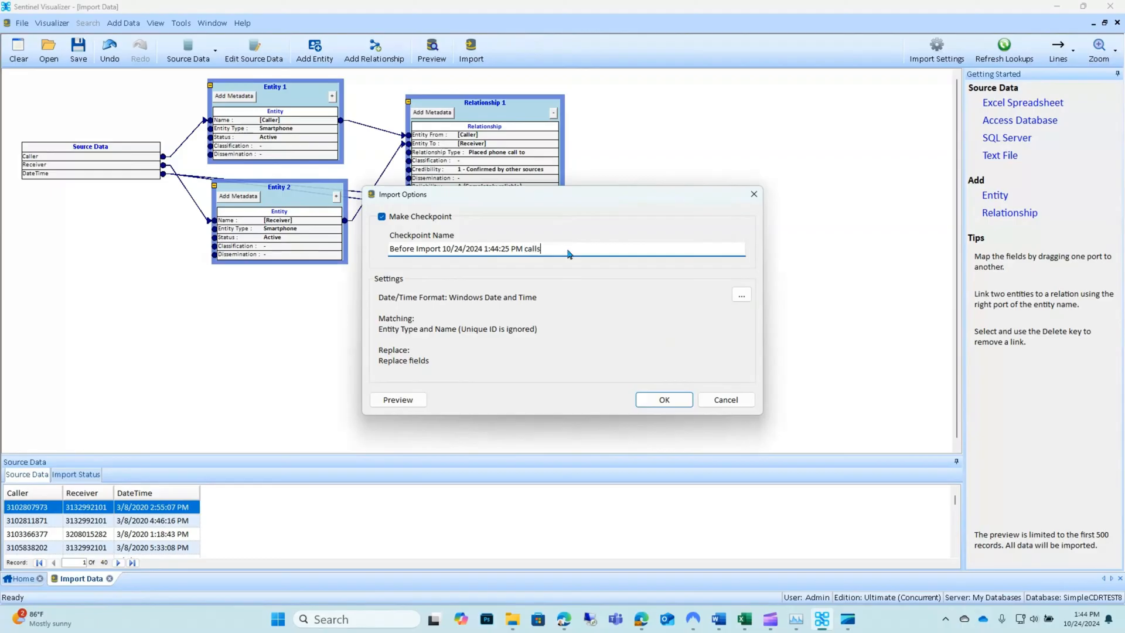
{"action": "type", "text": "calls"}
{"action": "left_click", "coordinate": [660, 400]}
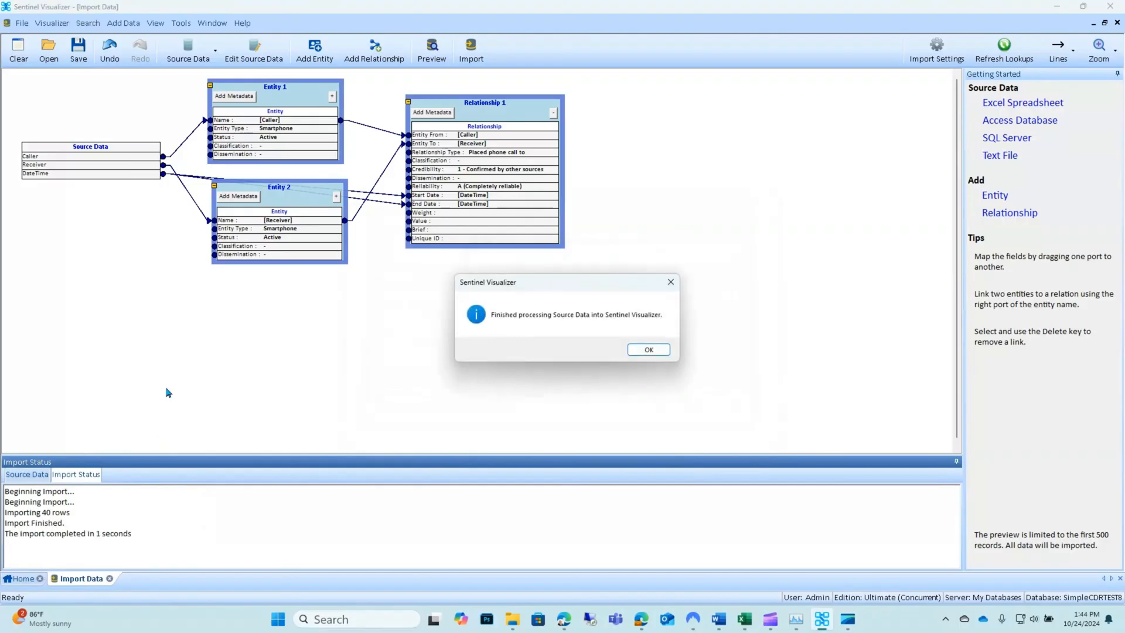
{"action": "left_click", "coordinate": [648, 351]}
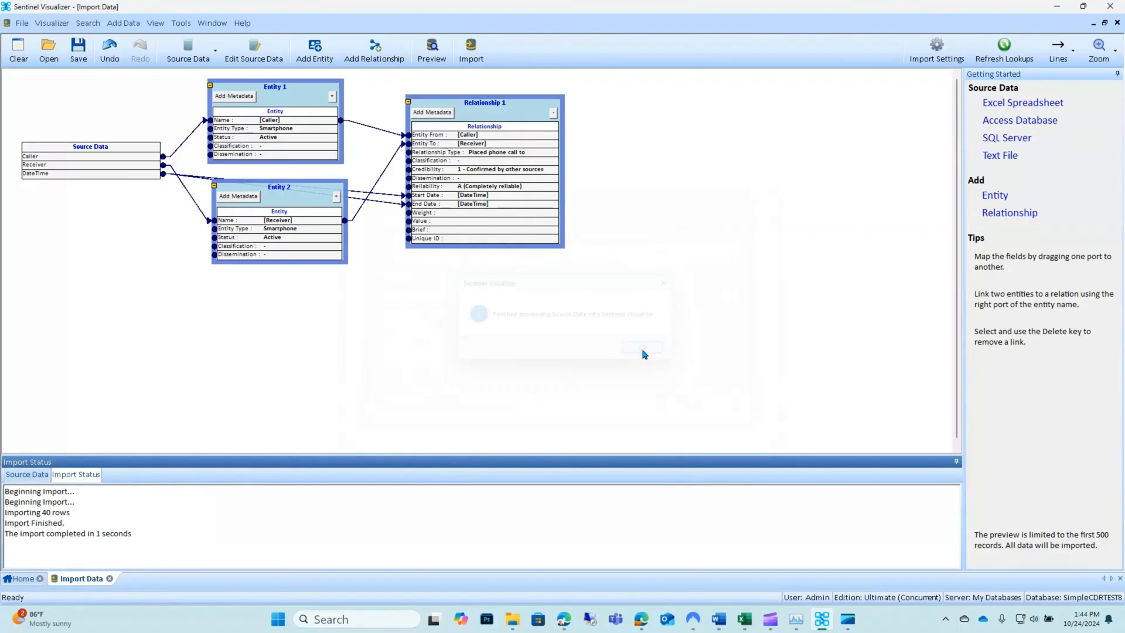
Send all data to a new Visualizer diagram and return to the Home tab.
{"action": "left_click", "coordinate": [23, 579]}
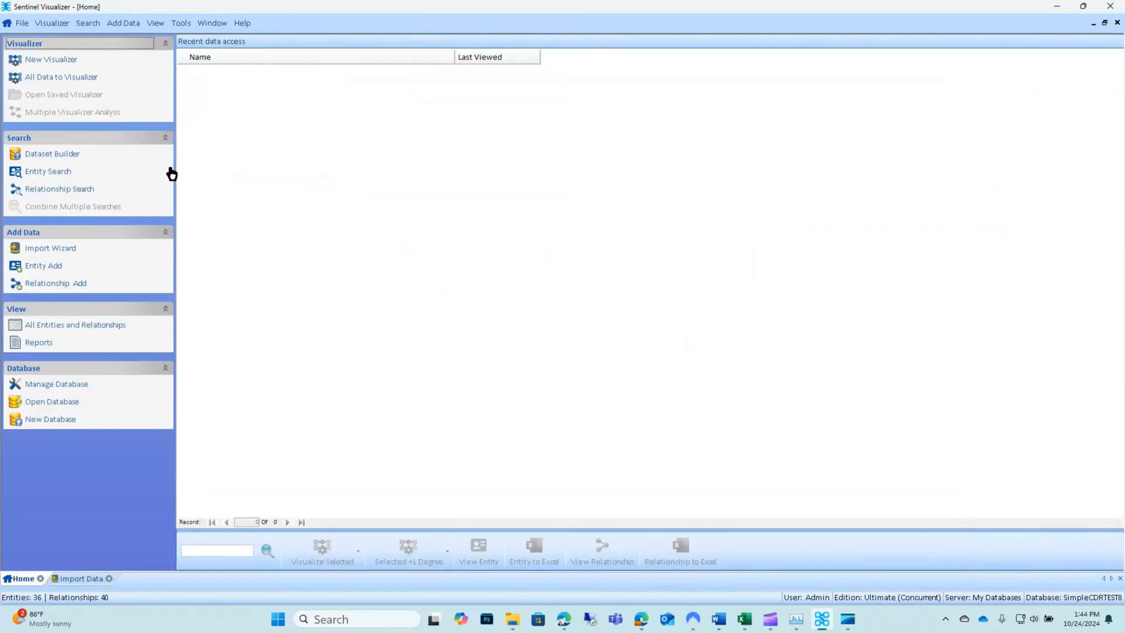
{"action": "left_click", "coordinate": [60, 77]}
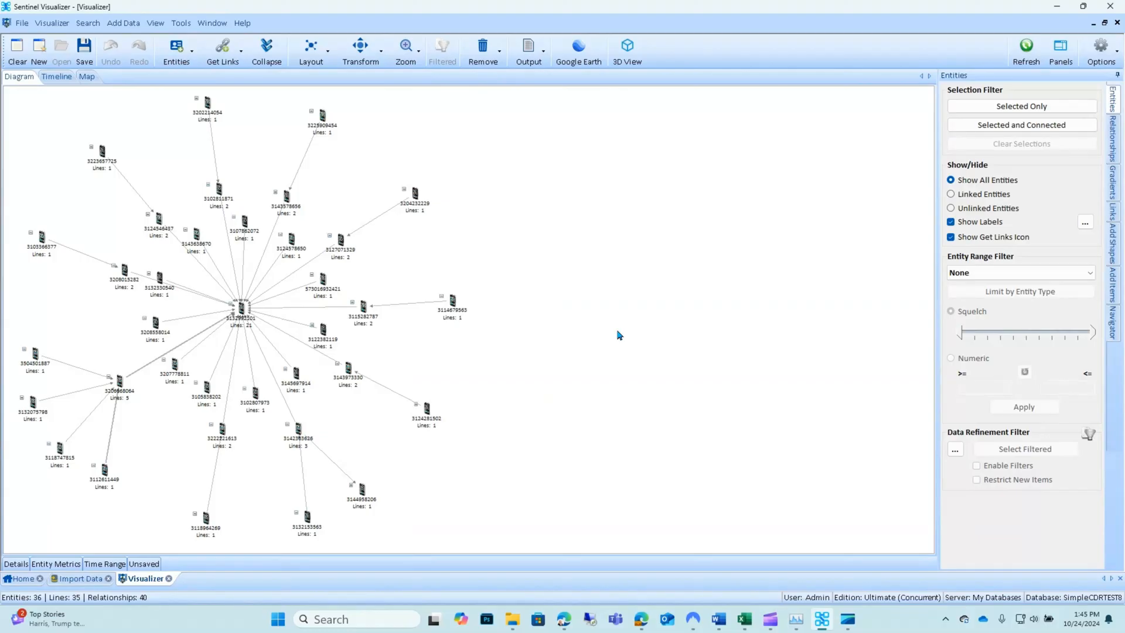
{"action": "left_click", "coordinate": [26, 578]}
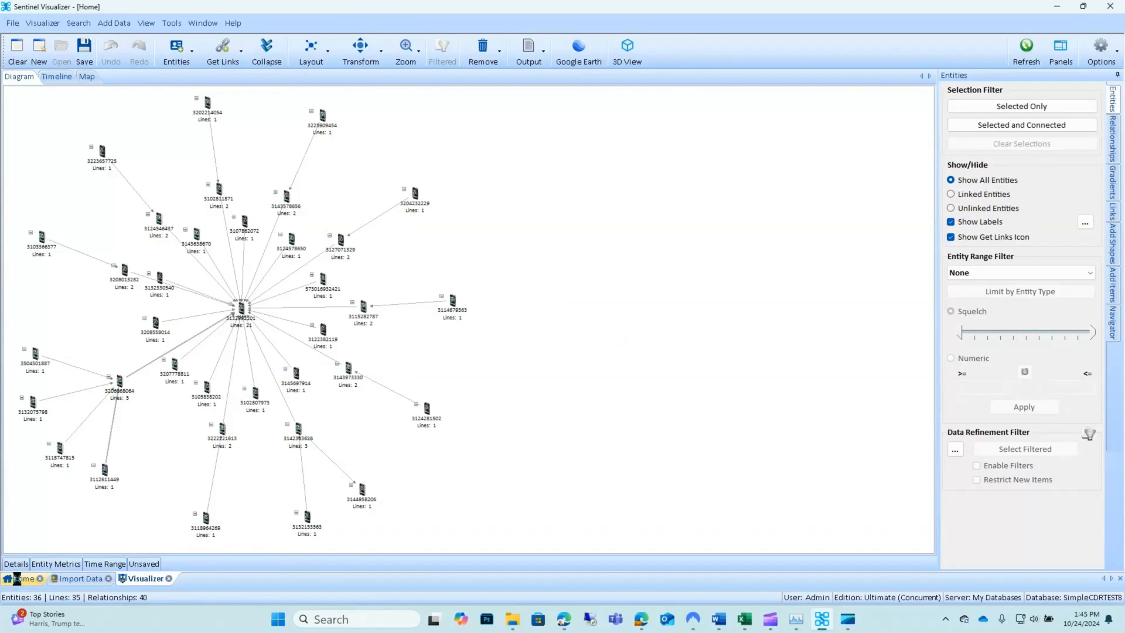